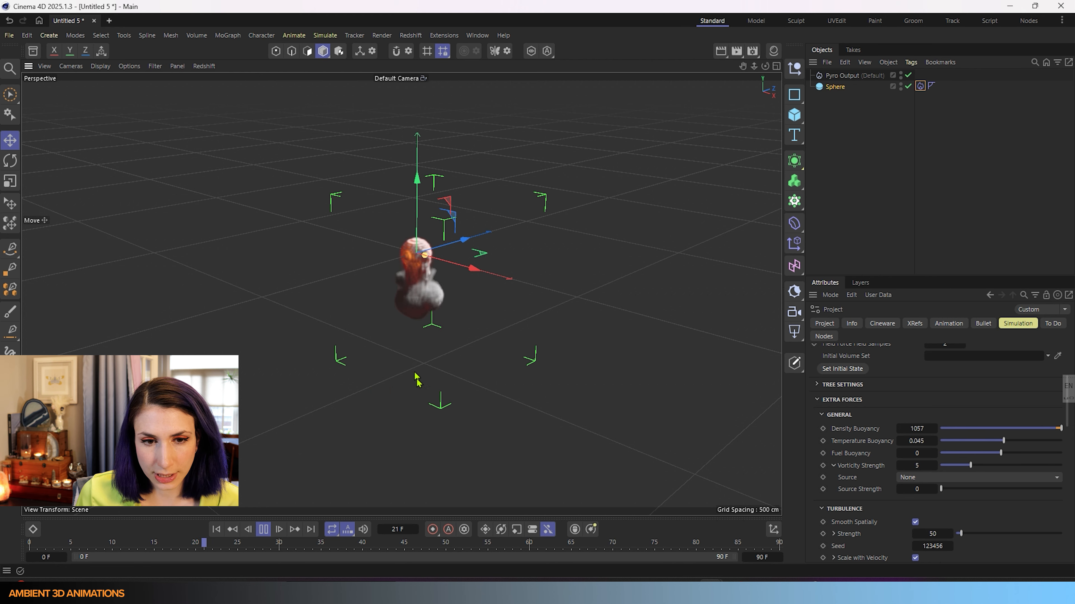
- Reset the simulation's Density Buoyancy to its default of -5
scroll(425, 428, up, 6)
scroll(427, 431, up, 4)
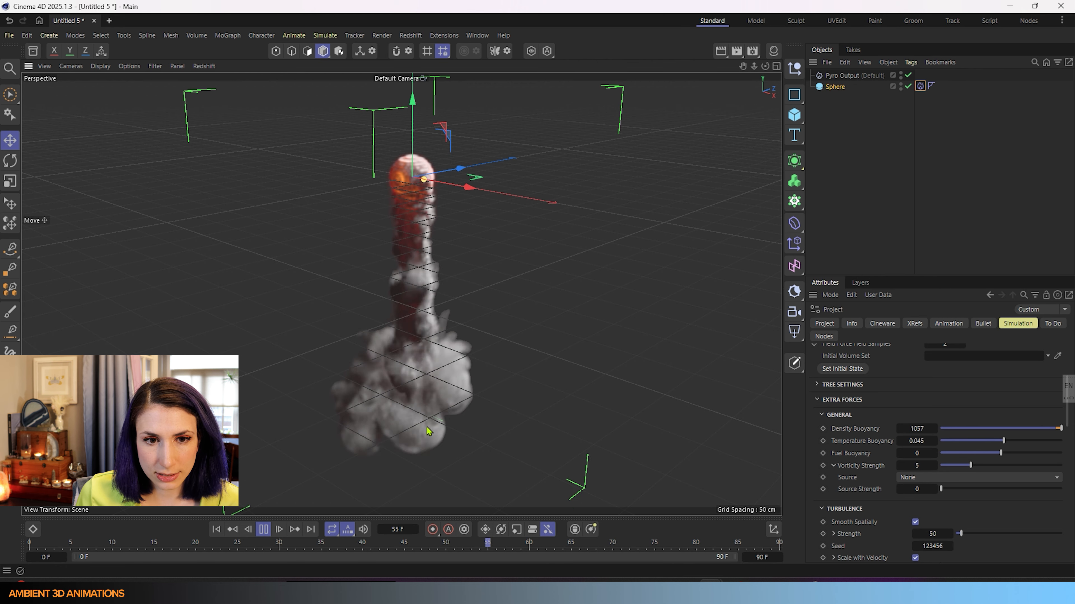
right_click(898, 430)
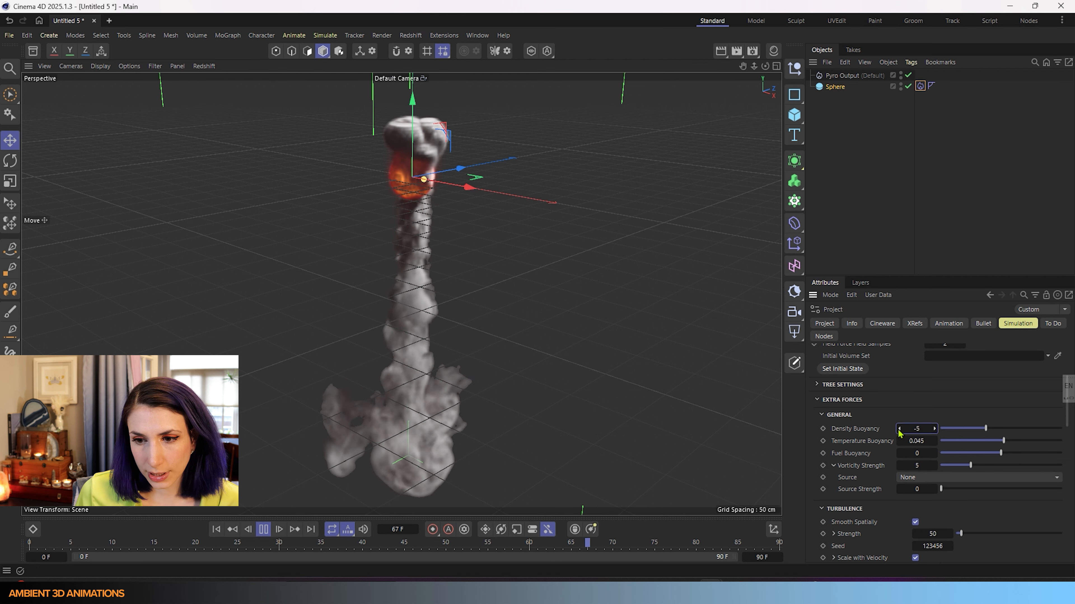
- Try positive Density Buoyancy values of 5 and 42 on the running pyro simulation
drag(985, 429, 993, 431)
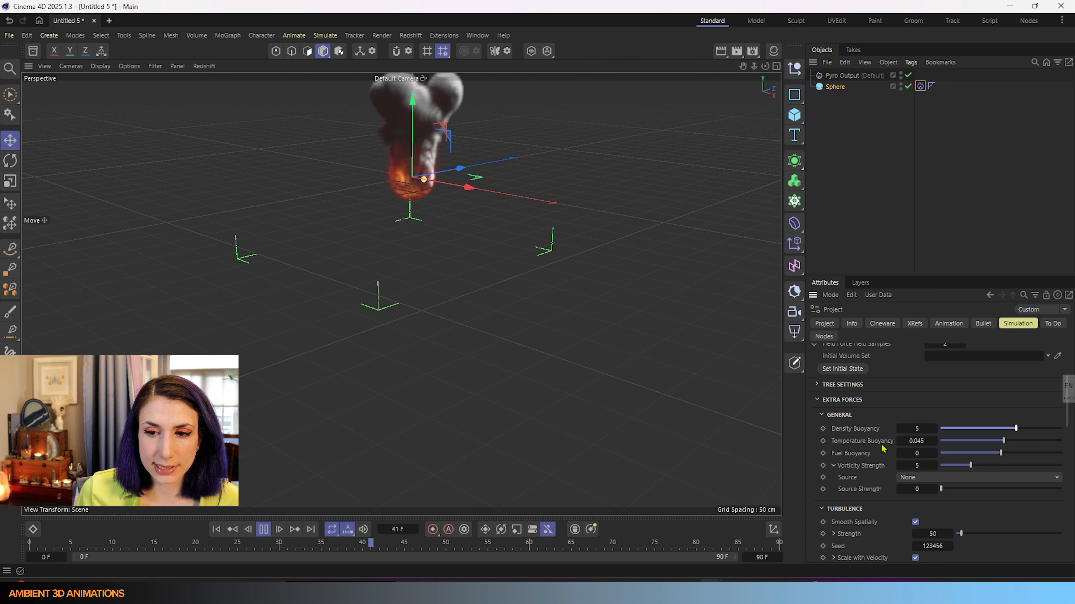
drag(921, 429, 928, 429)
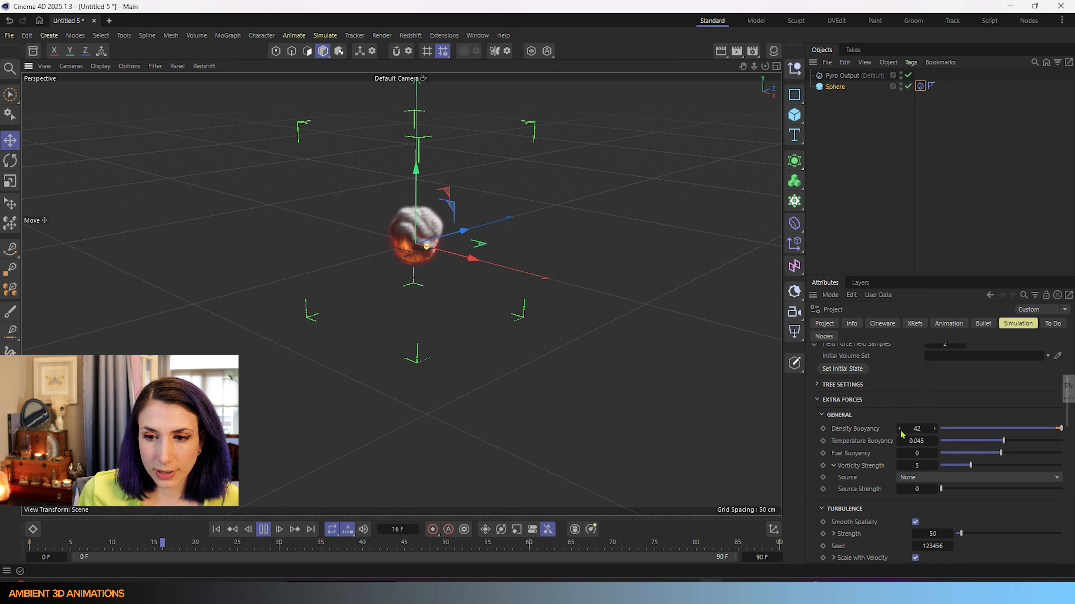
drag(904, 430, 901, 434)
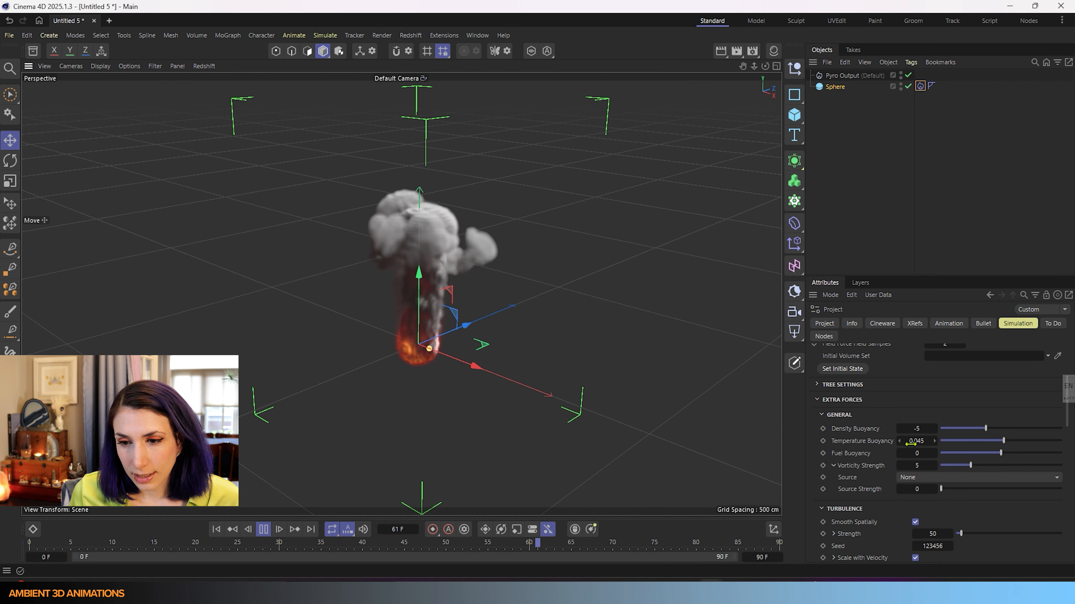
- Try a negative Temperature Buoyancy of about -1.385 on the running pyro simulation
drag(912, 442, 935, 443)
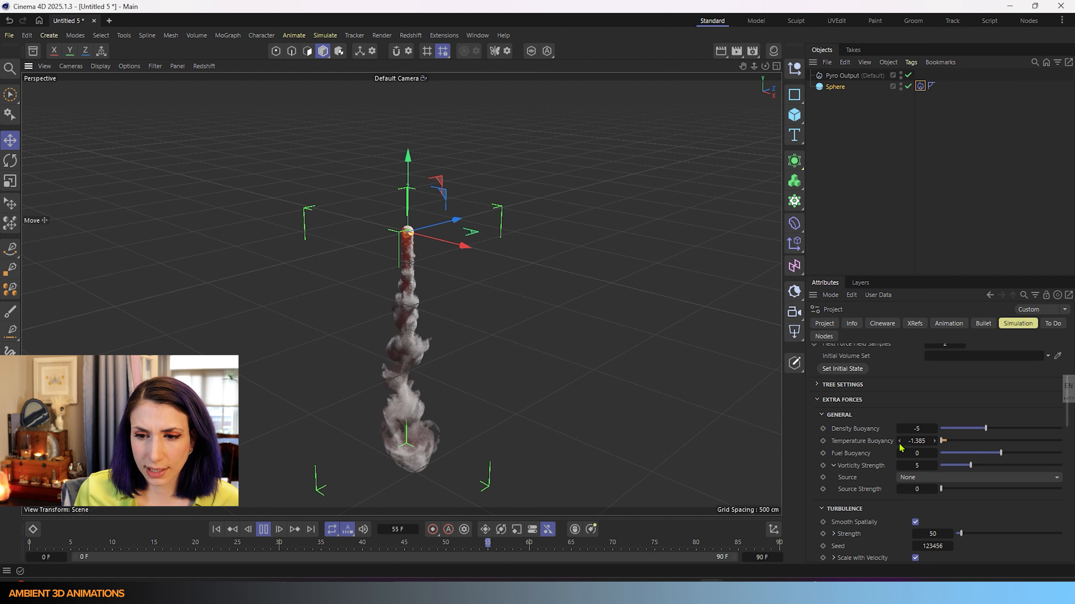
drag(899, 445, 900, 444)
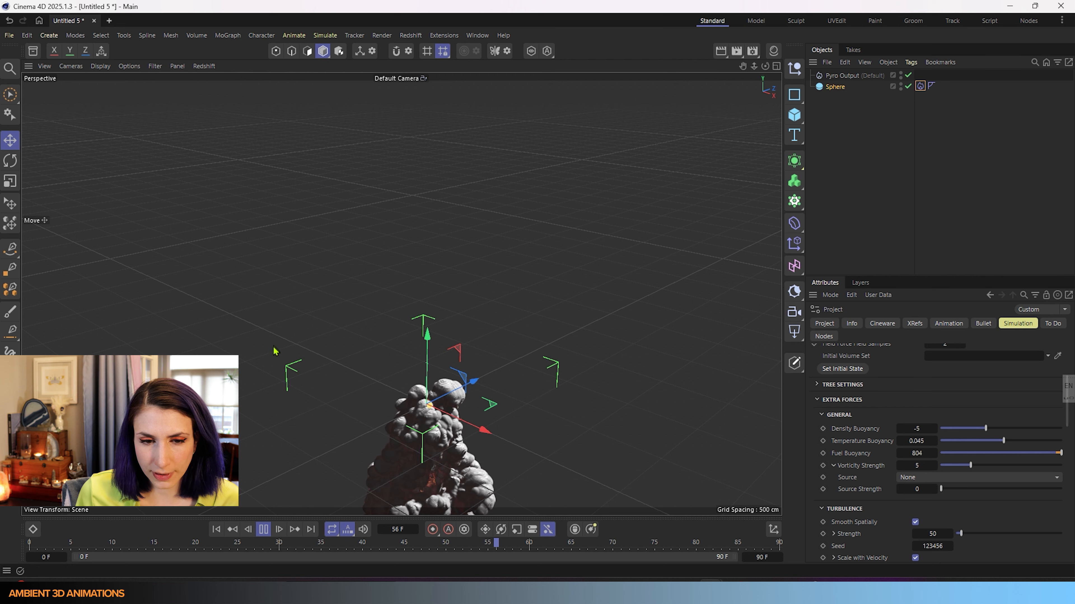
- Test negative Fuel Buoyancy values of -274 and -19 on the falling smoke simulation
alt+middle_drag(275, 350, 306, 92)
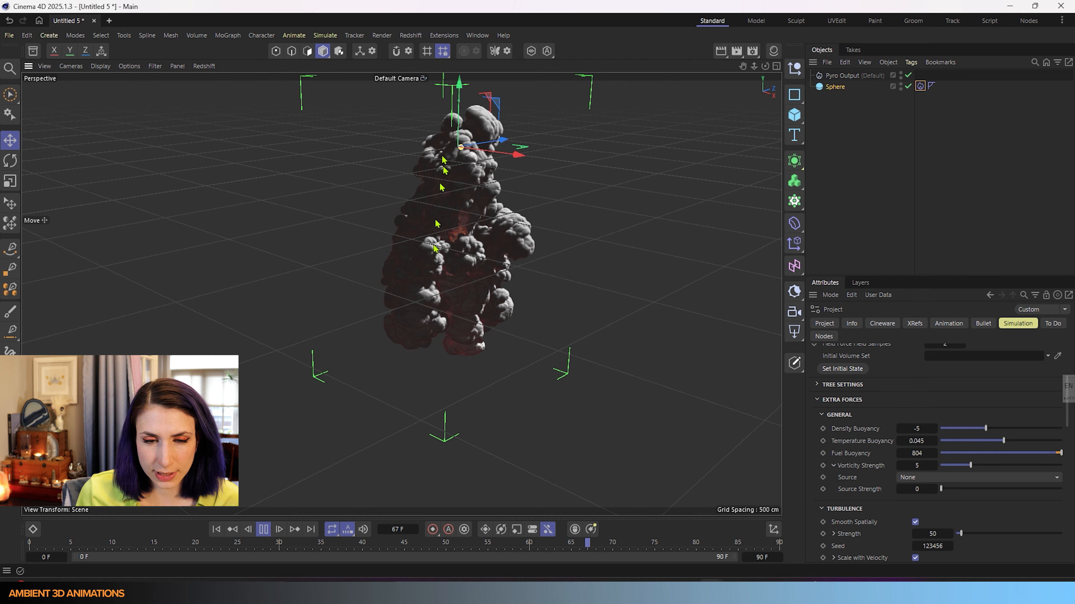
alt+middle_drag(555, 296, 549, 330)
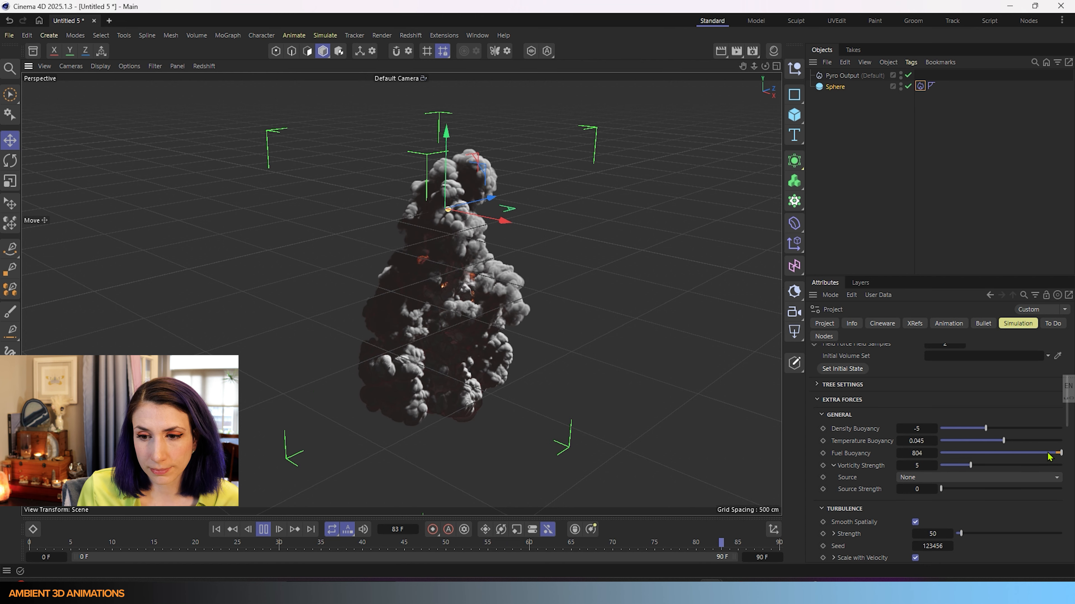
drag(1060, 453, 828, 464)
mouse_move(909, 454)
mouse_down()
mouse_move(866, 454)
mouse_move(908, 454)
mouse_up()
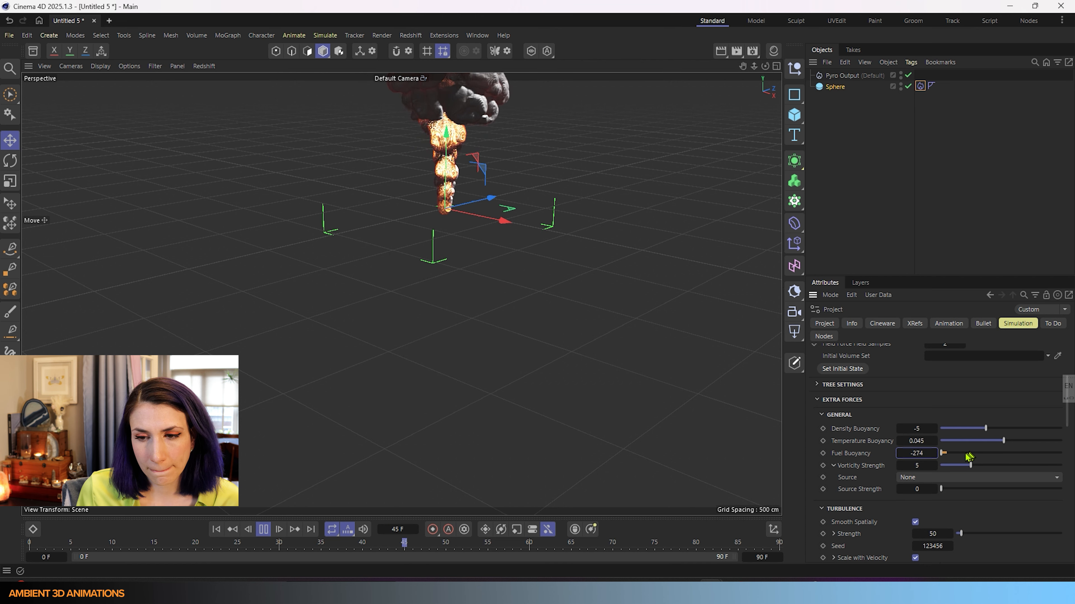
click(943, 454)
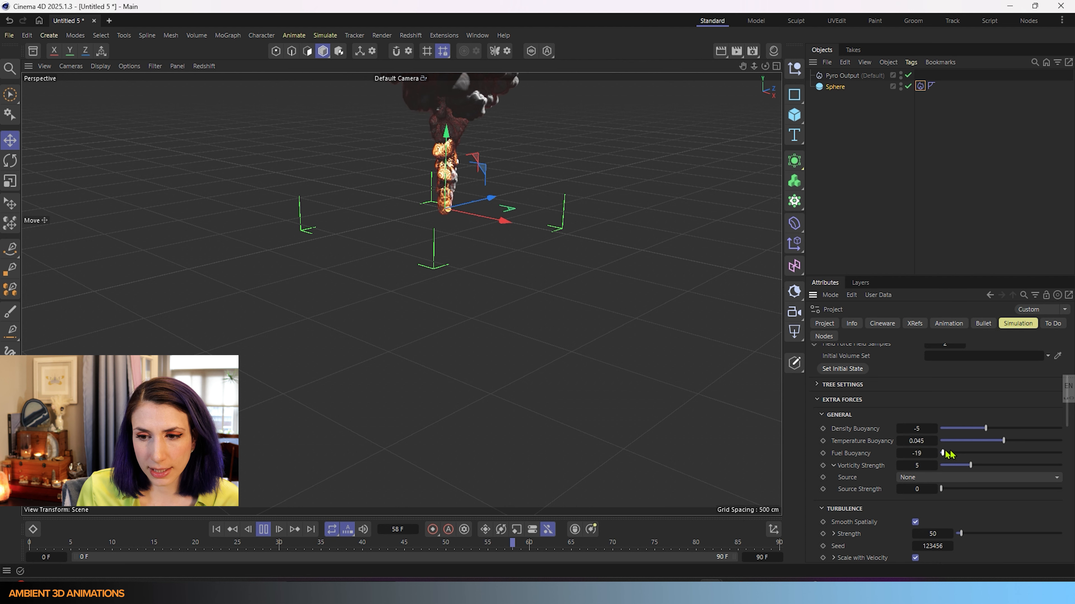
- Set Fuel Buoyancy to 664, stop playback and return to the first frame
drag(917, 453, 816, 469)
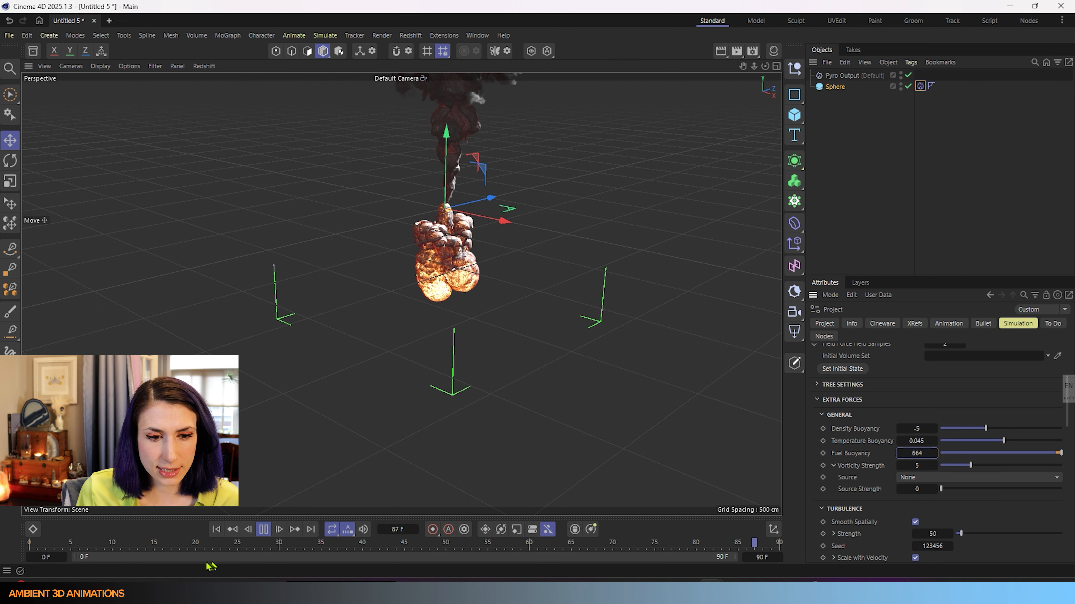
click(263, 529)
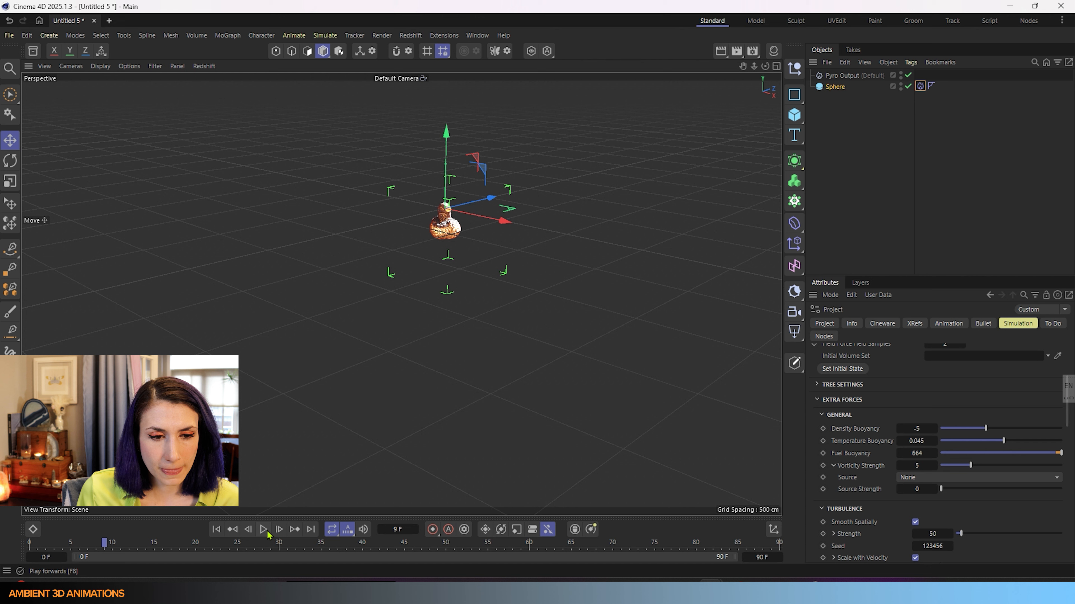
click(217, 530)
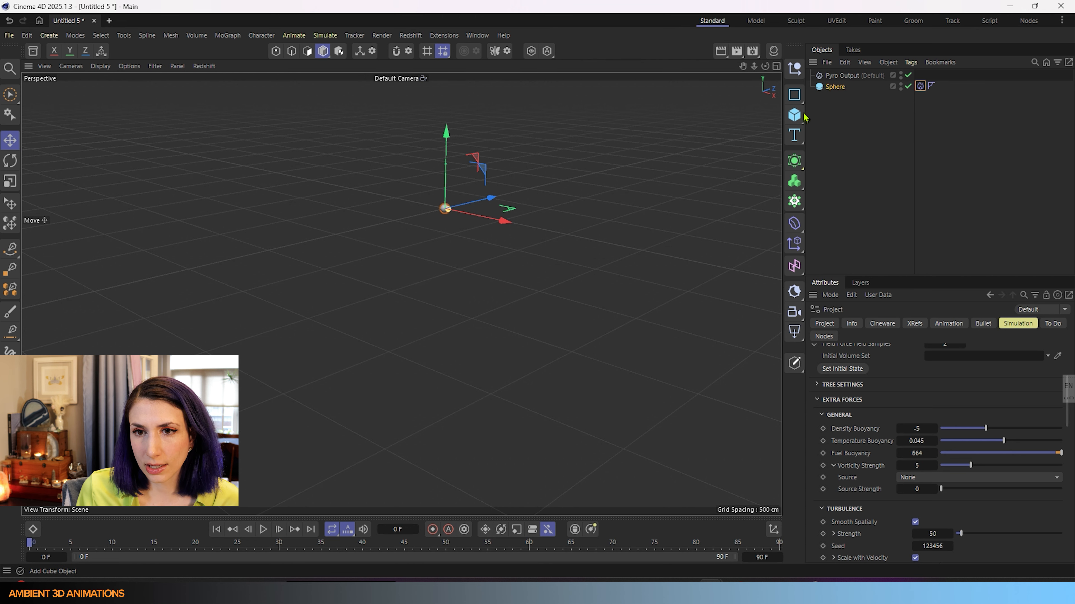
- Add a plane primitive to the scene, removing any cube added by mistake
click(794, 115)
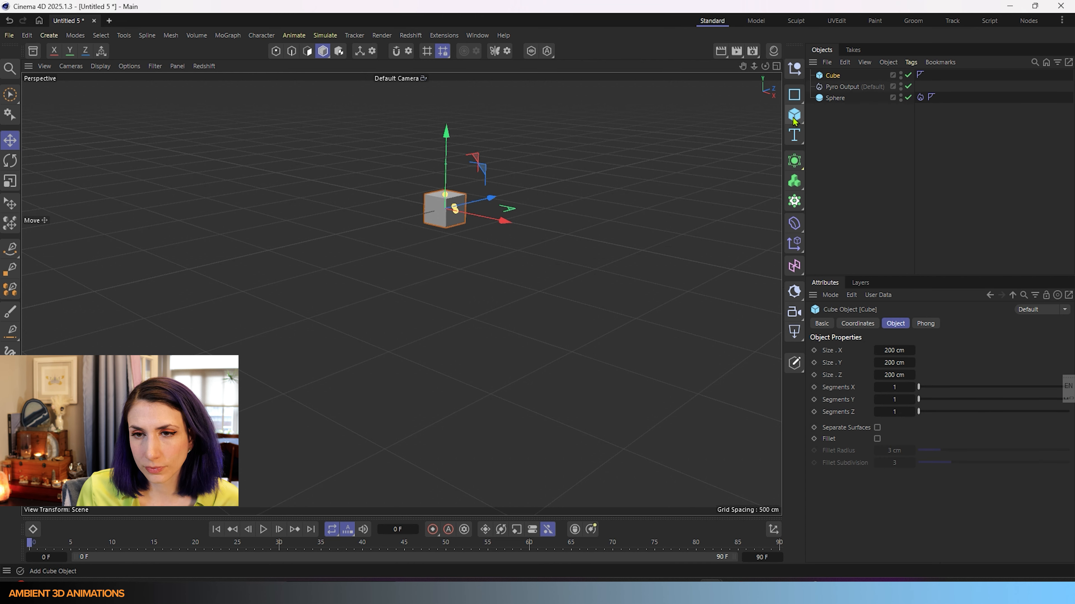
key(Delete)
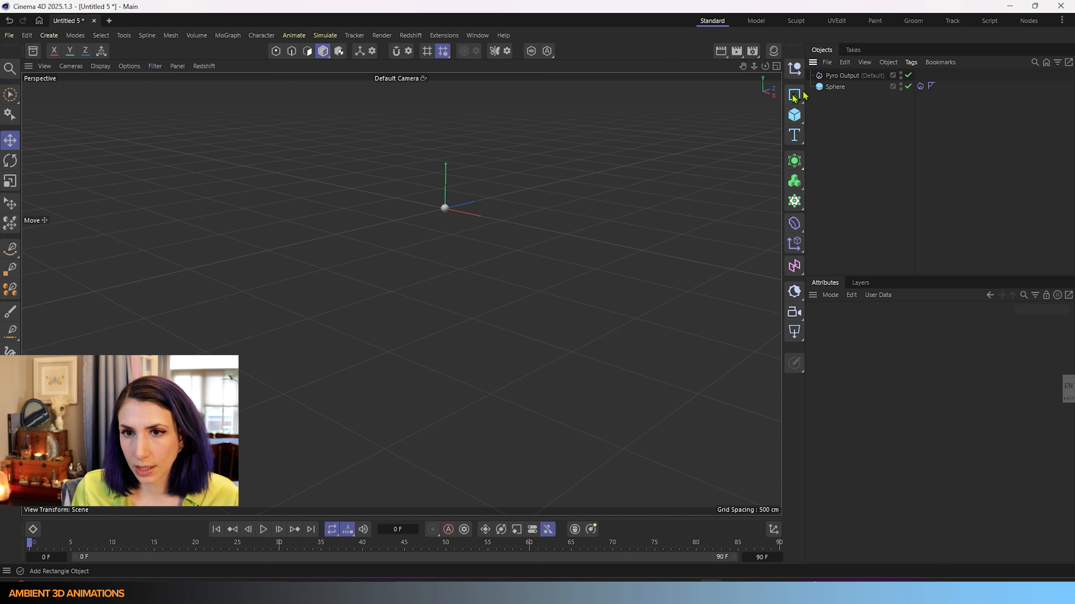
click(797, 118)
click(836, 153)
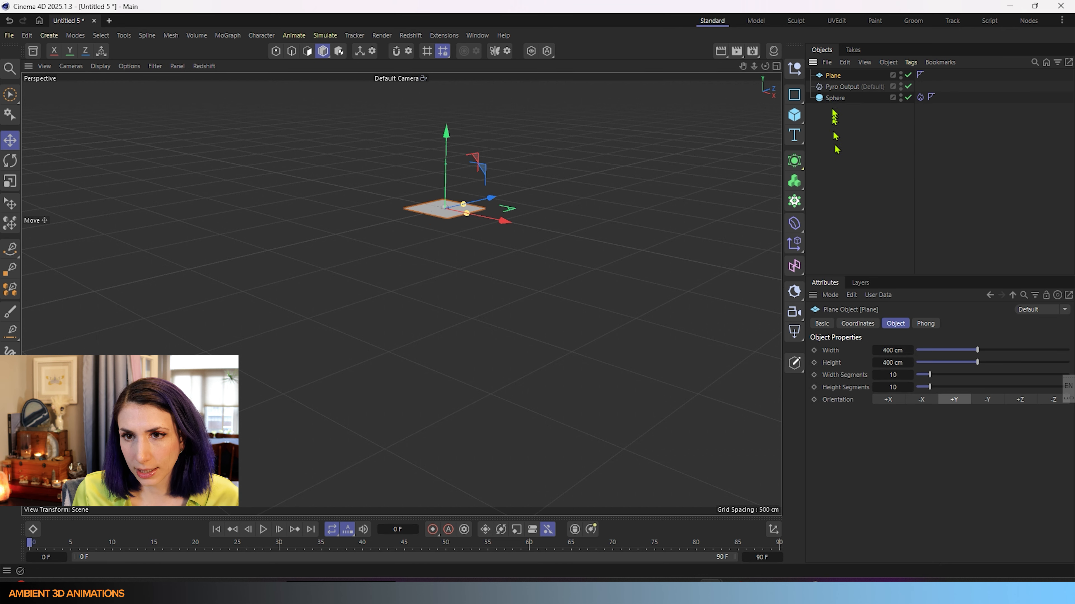
- Apply a Collider simulation tag to the plane
right_click(841, 81)
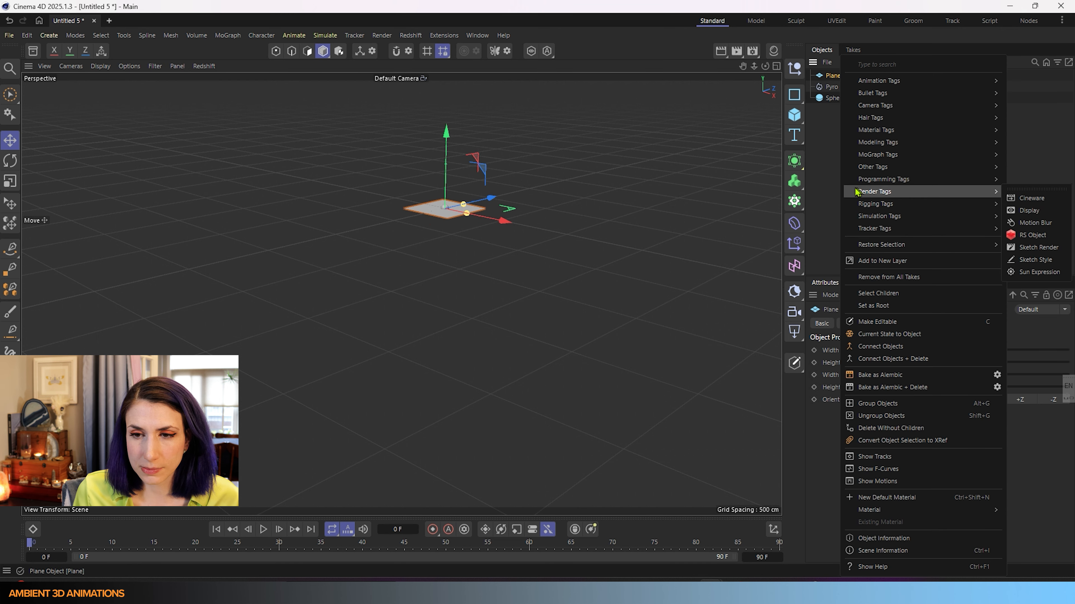
mouse_move(869, 217)
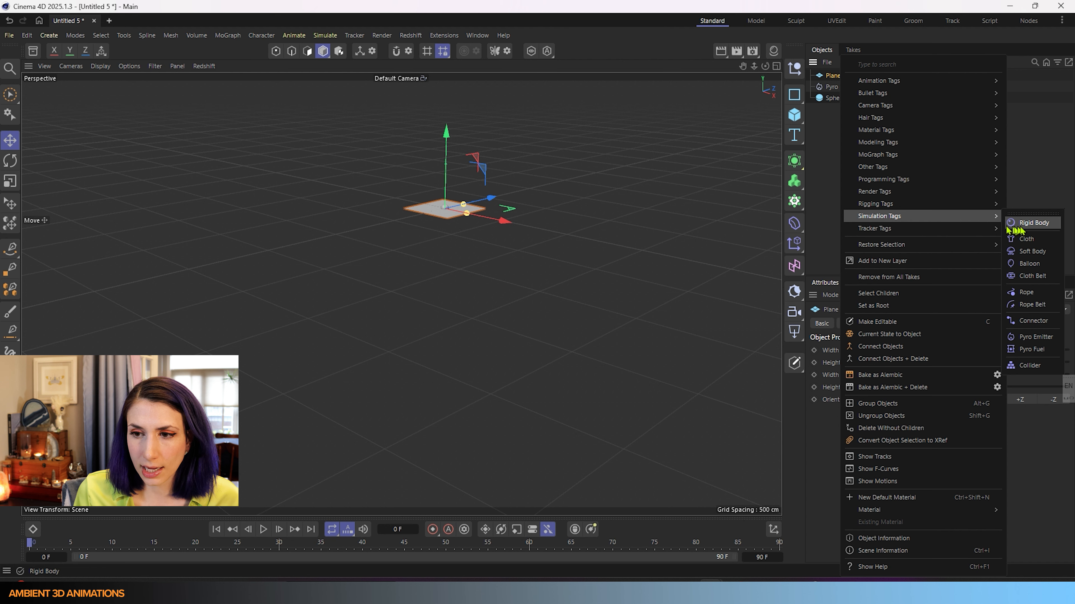
click(1029, 365)
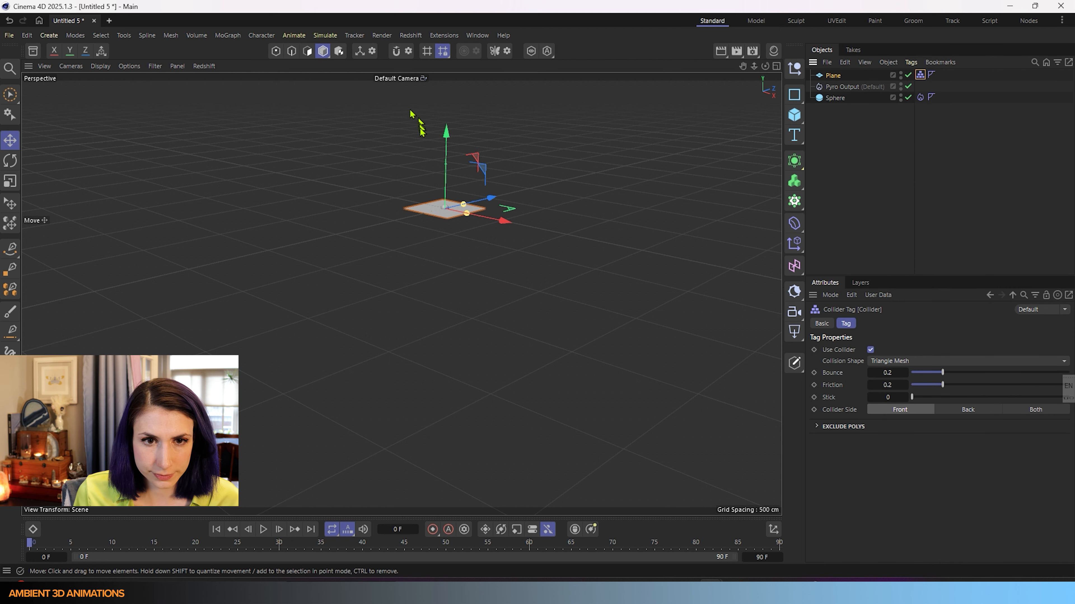
- Lower the plane slightly beneath the sphere and scale it up uniformly into a large ground surface
drag(446, 133, 446, 155)
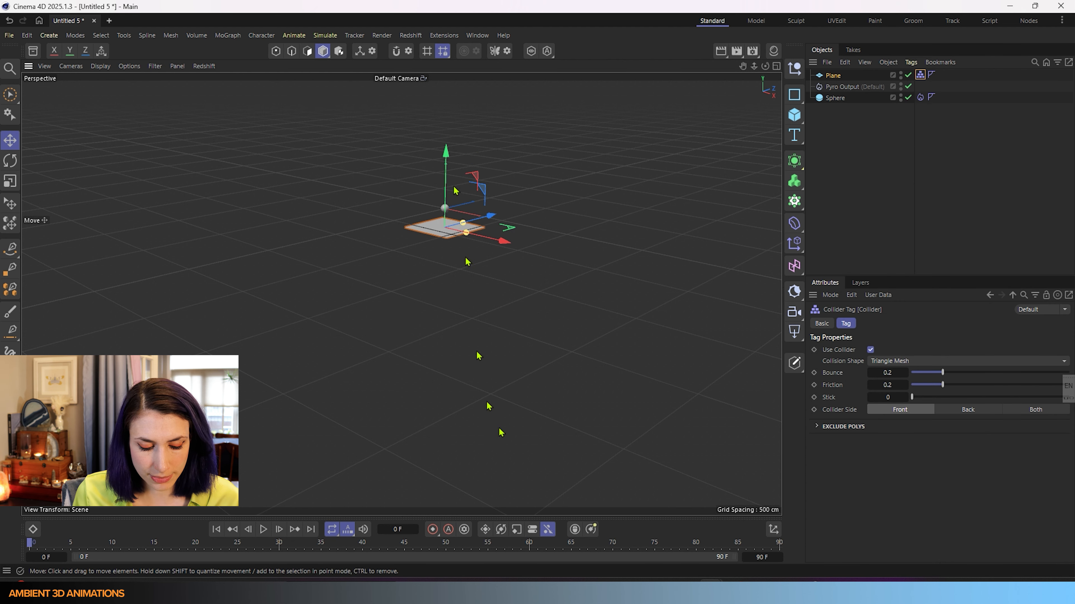
key(t)
drag(533, 309, 1070, 307)
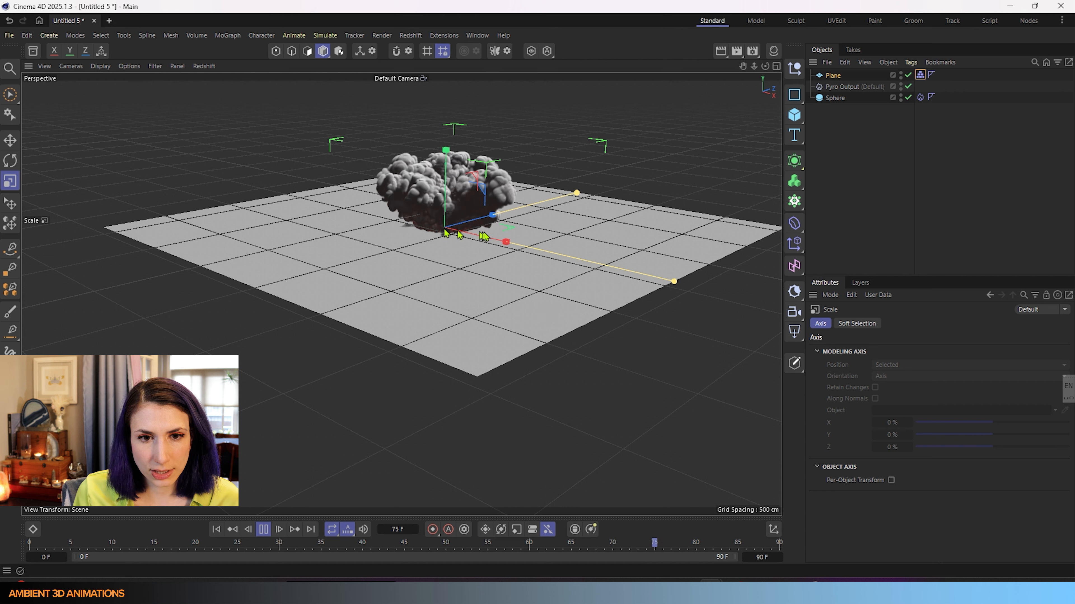
- Select the sphere and extend the animation's end frame to 398 F
click(835, 98)
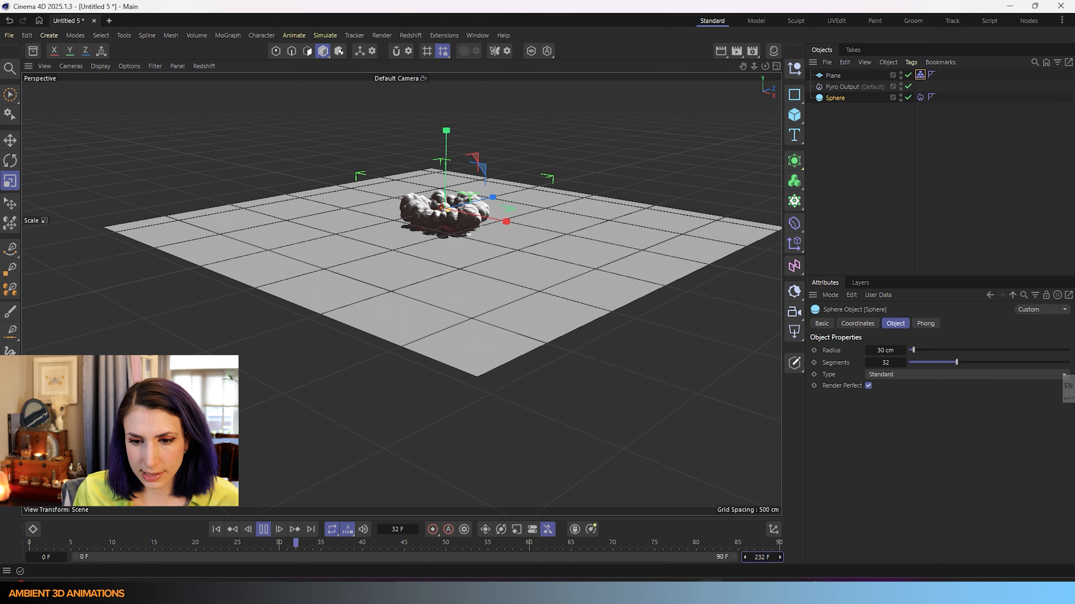
drag(770, 560, 769, 560)
scroll(483, 284, down, 1)
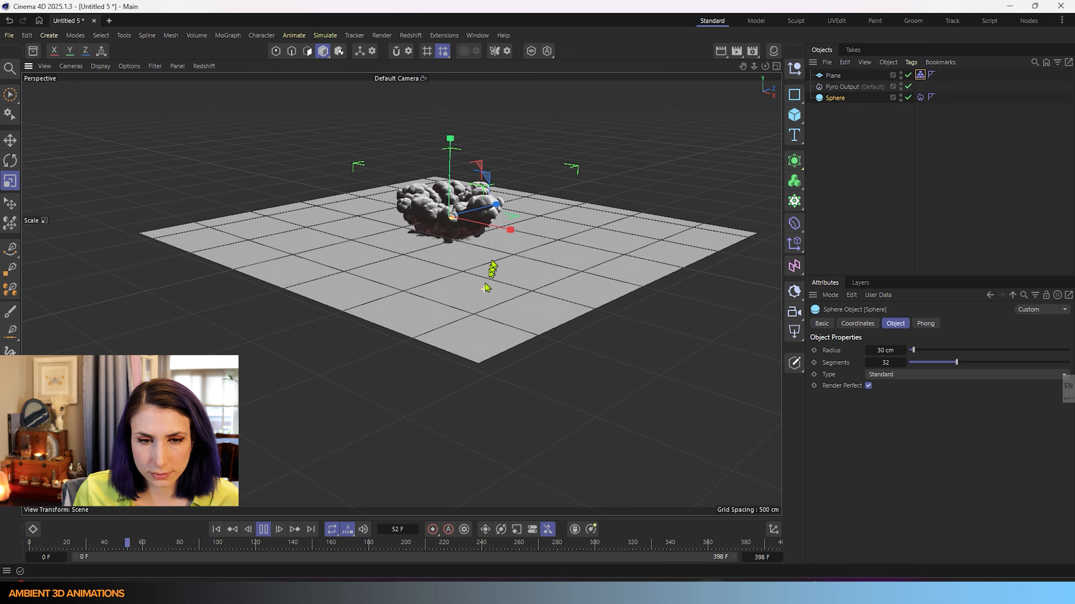
- Restart the simulation from the first frame and move the sphere well above the plane
alt+middle_drag(487, 268, 477, 319)
key(e)
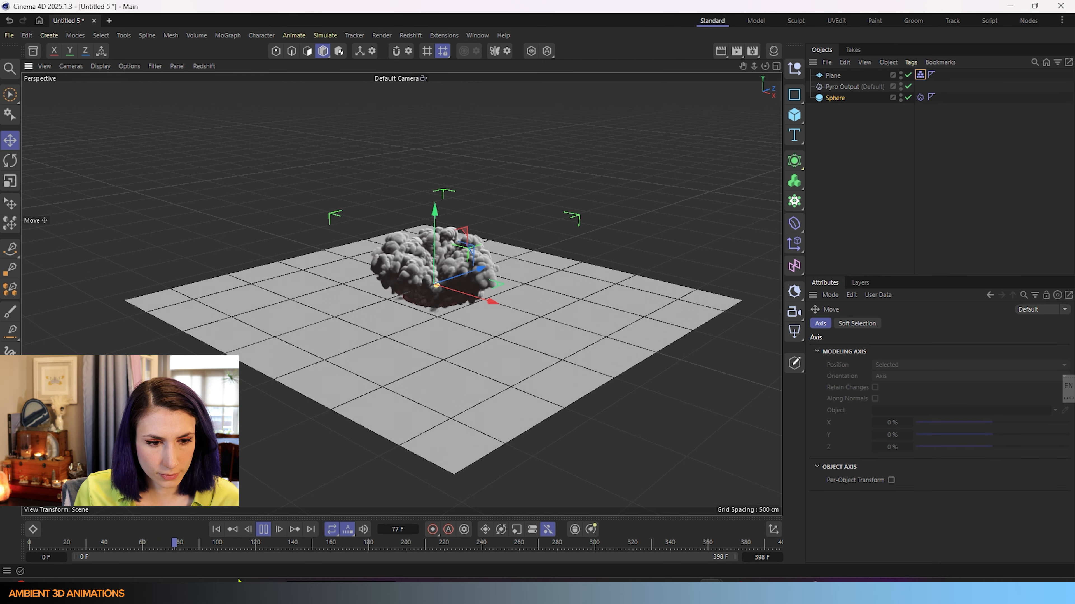
click(216, 530)
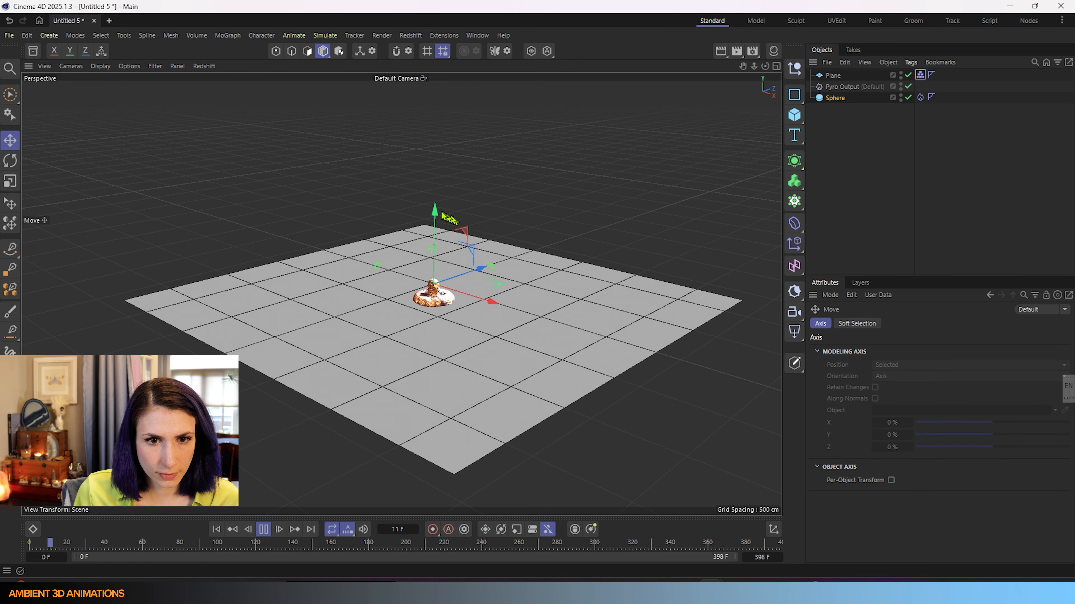
drag(440, 177, 452, 80)
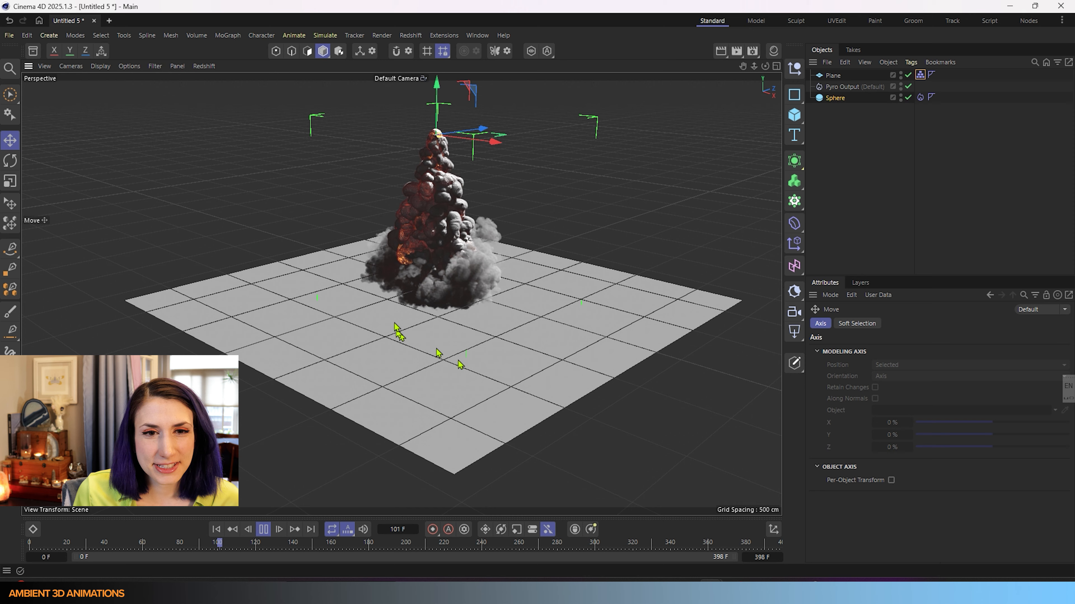
- Examine the smoke falling onto the plane from a lower angle, stop playback and return to the first frame
alt+middle_drag(393, 334, 397, 452)
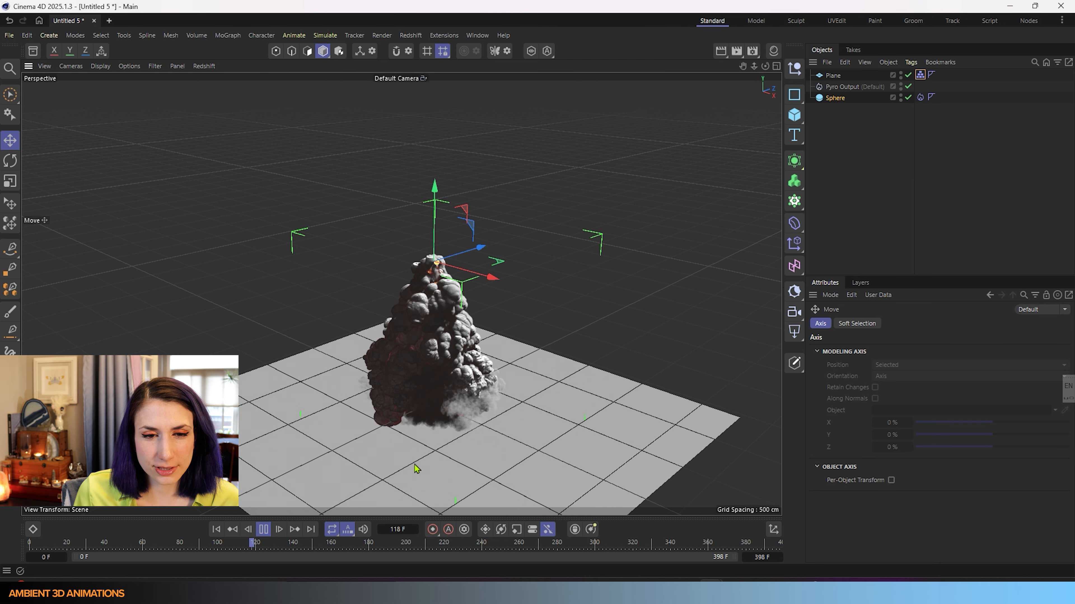
alt+drag(415, 463, 413, 446)
scroll(433, 444, up, 1)
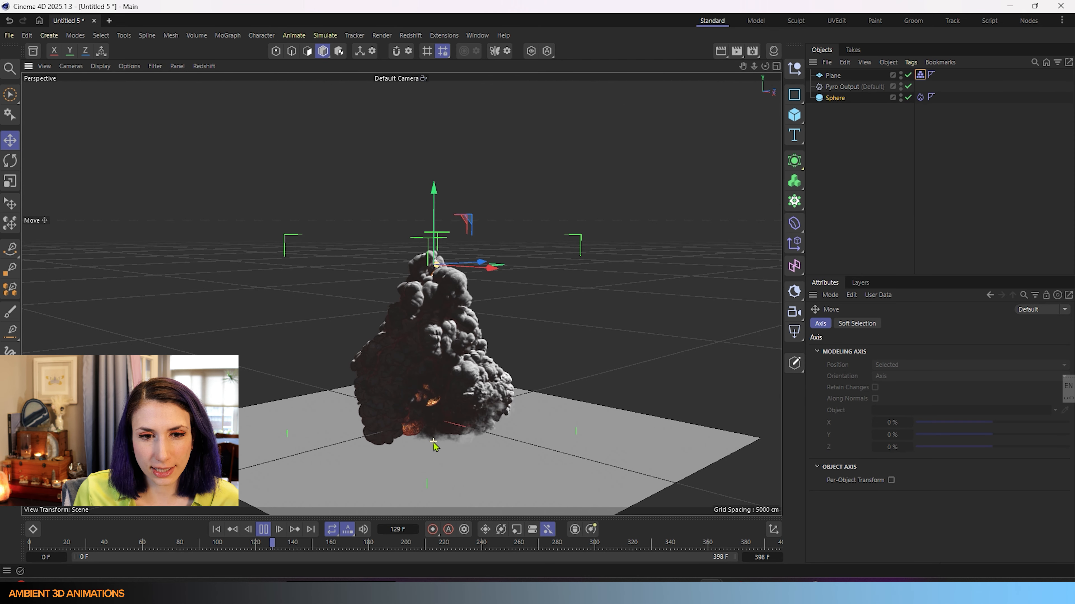
click(264, 530)
click(217, 529)
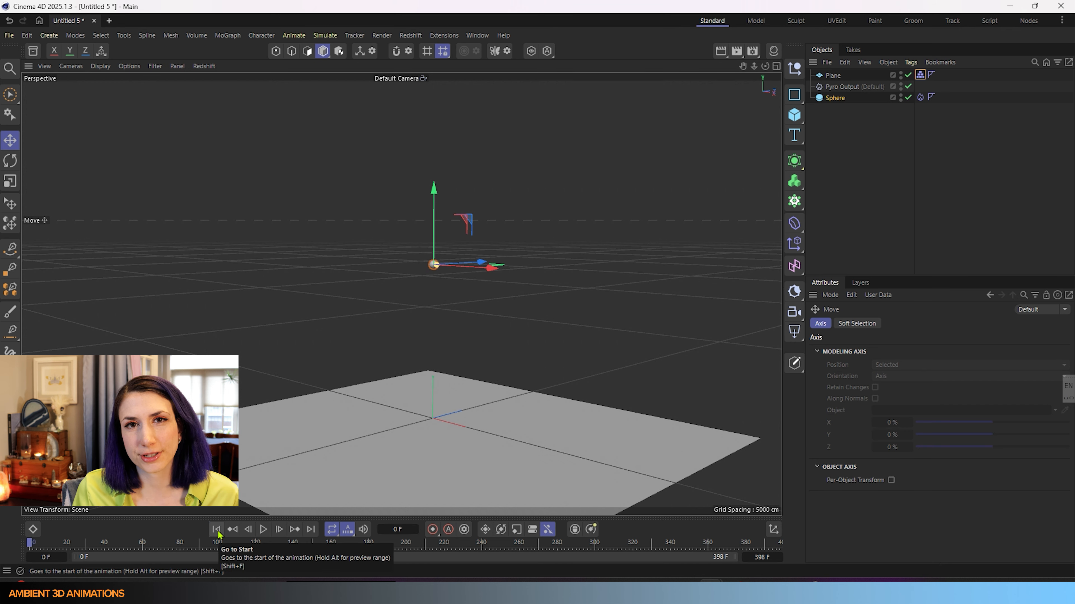